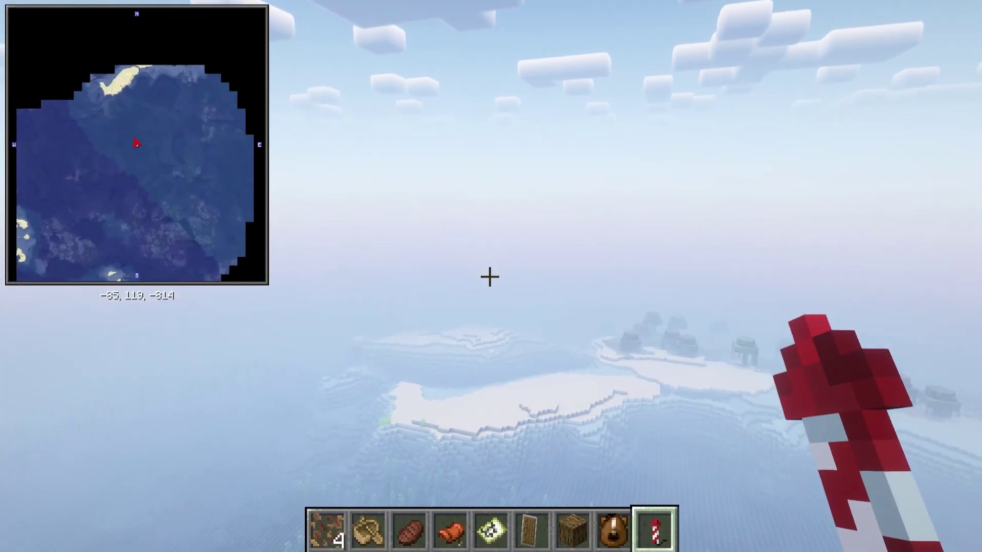
- Boost the flight with a firework rocket, then place four bamboo blocks on the wall
{"action": "right_click", "coordinate": [489, 277]}
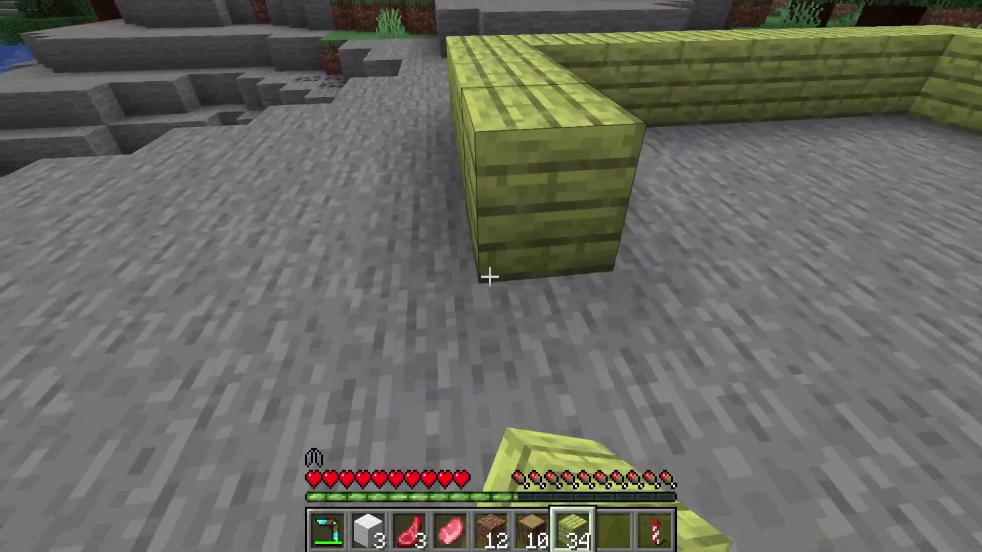
{"action": "right_click", "coordinate": [489, 276]}
{"action": "right_click", "coordinate": [489, 277]}
{"action": "right_click", "coordinate": [489, 276]}
{"action": "right_click", "coordinate": [490, 276]}
{"action": "right_click", "coordinate": [489, 277]}
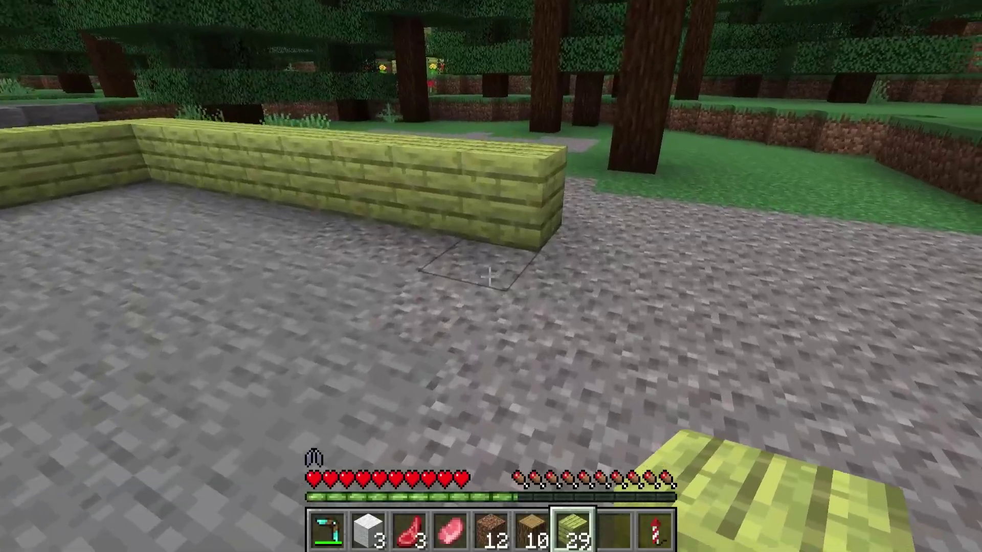
{"action": "right_click", "coordinate": [490, 277]}
{"action": "right_click", "coordinate": [490, 277]}
{"action": "right_click", "coordinate": [489, 276]}
{"action": "right_click", "coordinate": [489, 277]}
{"action": "right_click", "coordinate": [489, 276]}
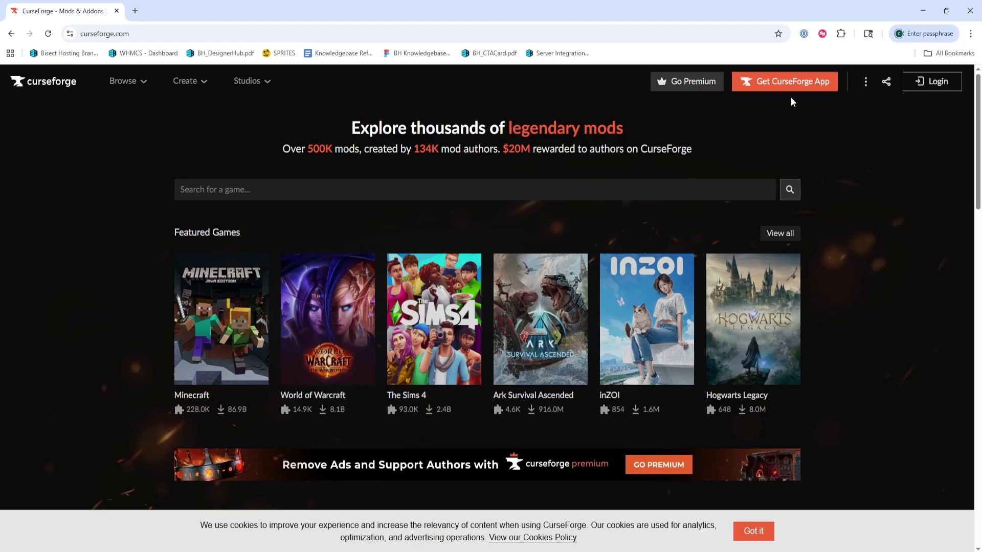
- Download the 2.1 MB standalone CurseForge Windows installer and show the recent downloads list
{"action": "left_click", "coordinate": [802, 84]}
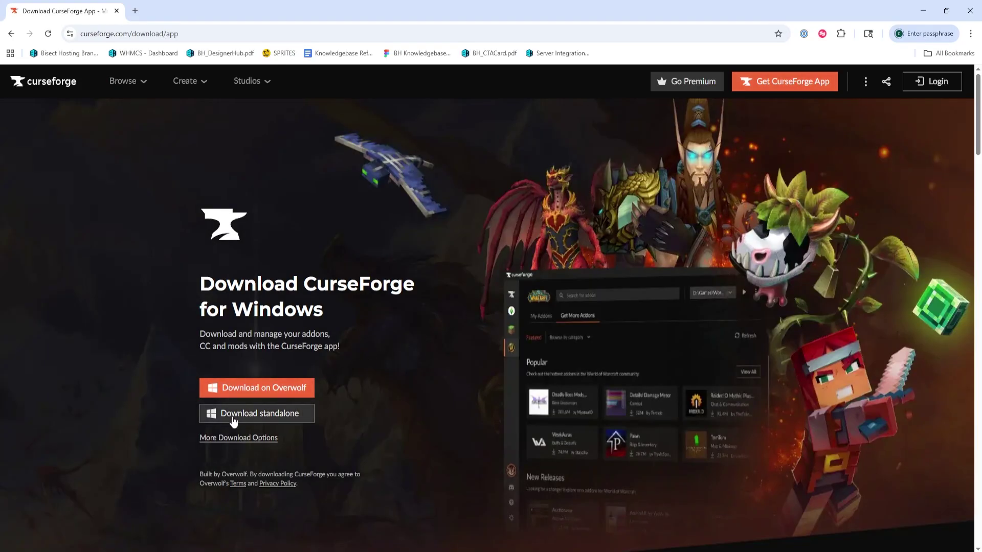
{"action": "left_click", "coordinate": [292, 423]}
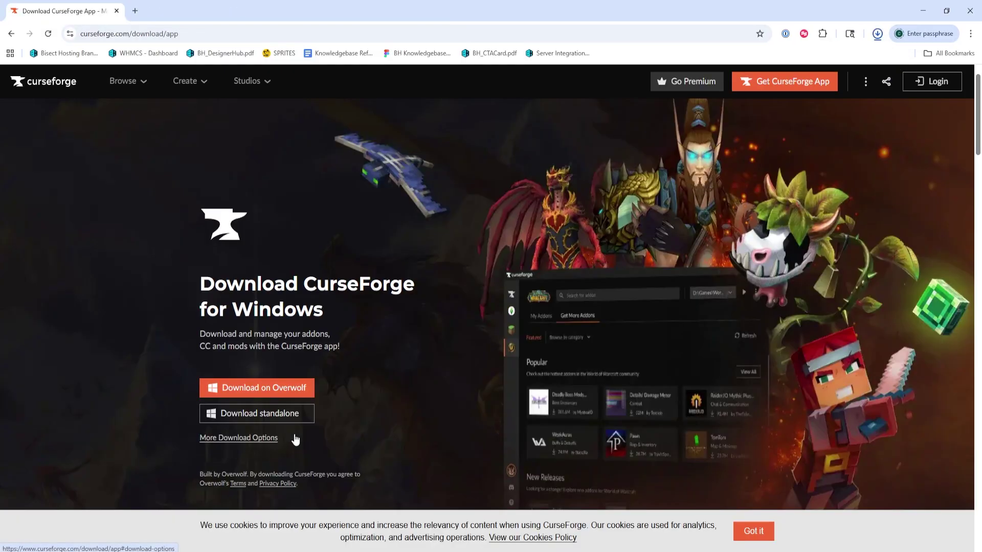
{"action": "left_click", "coordinate": [878, 36]}
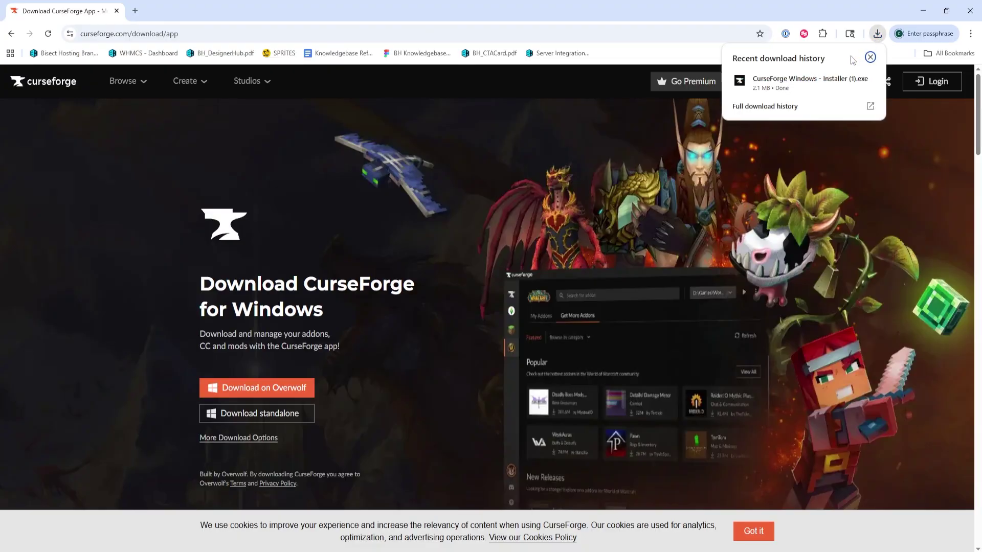
- Run the CurseForge installer, accept the terms, install to the default folder and finish without Outplayed
{"action": "left_click", "coordinate": [805, 84]}
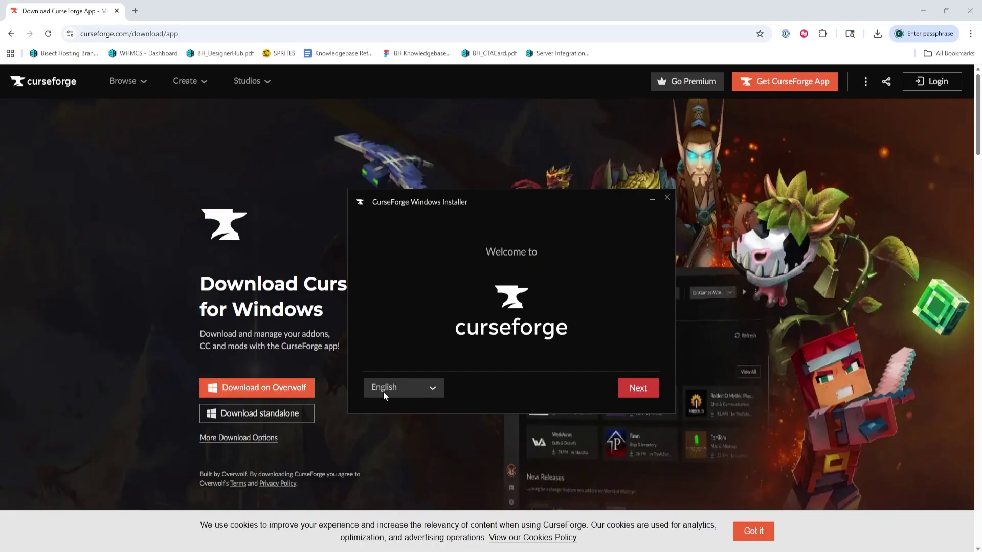
{"action": "left_click", "coordinate": [638, 388]}
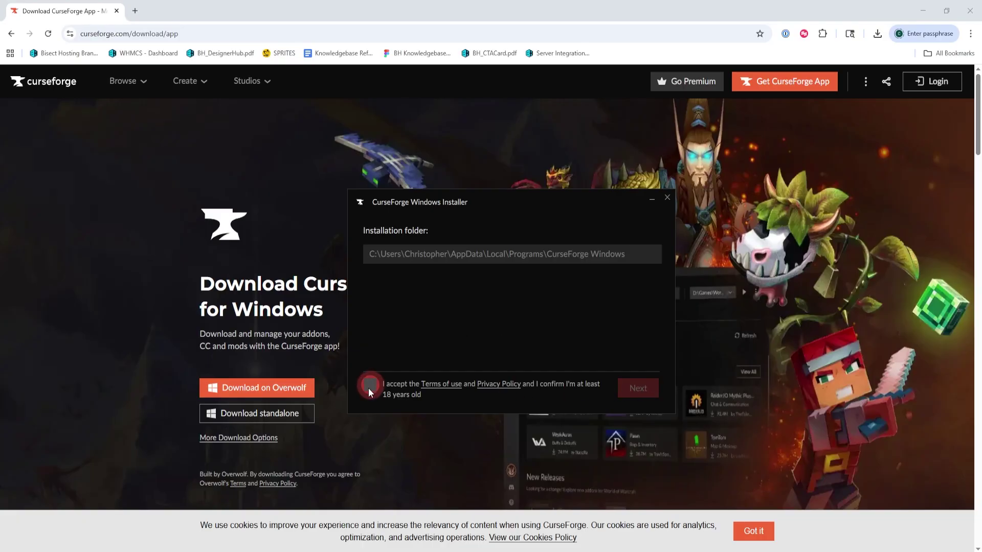
{"action": "left_click", "coordinate": [368, 387]}
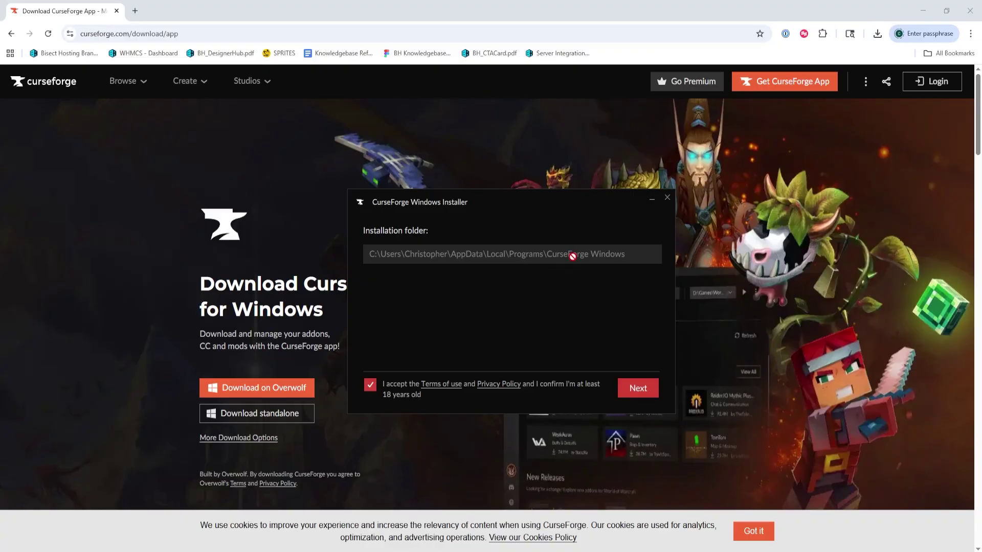
{"action": "left_click", "coordinate": [650, 394]}
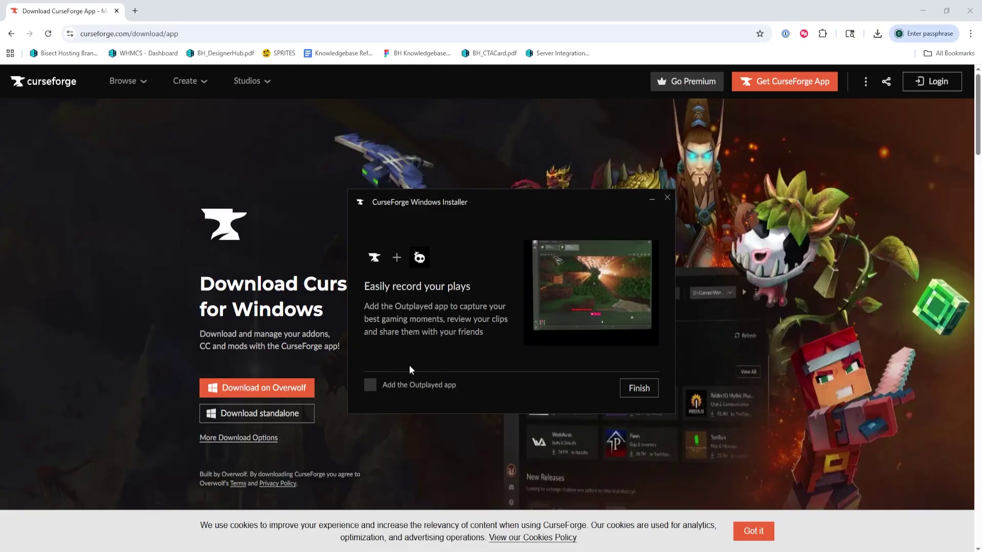
{"action": "left_click", "coordinate": [645, 390]}
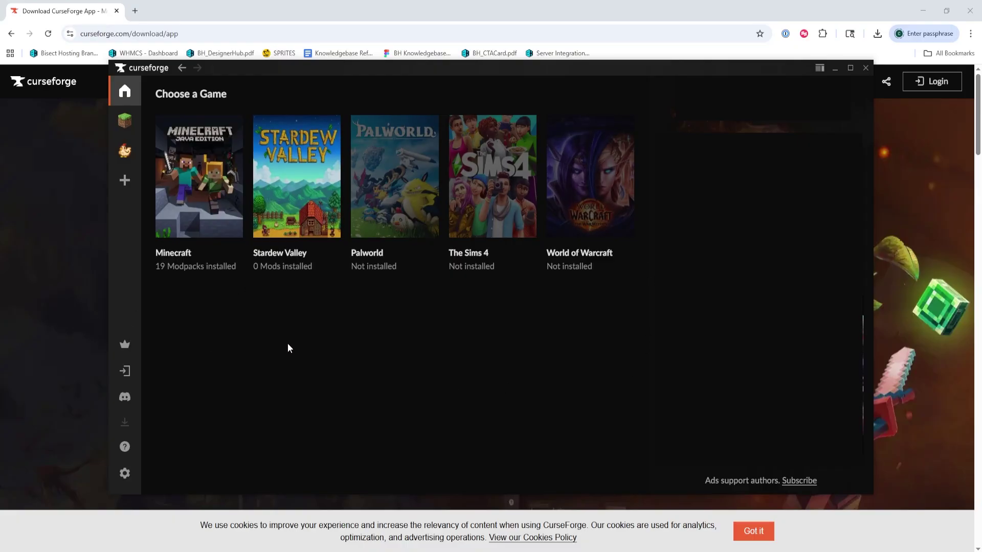
- Open Minecraft and browse the My Modpacks library with Better MC, Cobblemon and Omnifactory
{"action": "left_click", "coordinate": [217, 172]}
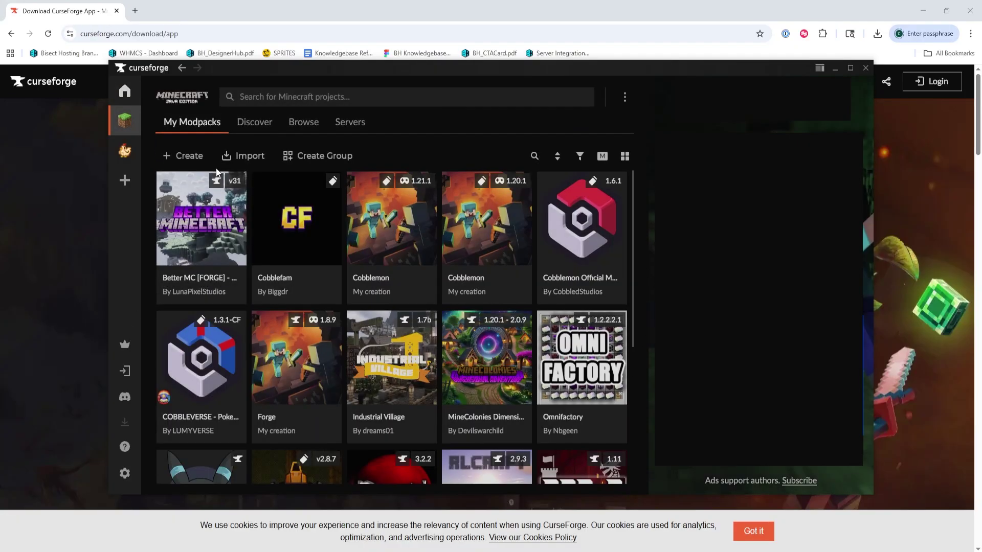
{"action": "mouse_move", "coordinate": [215, 180]}
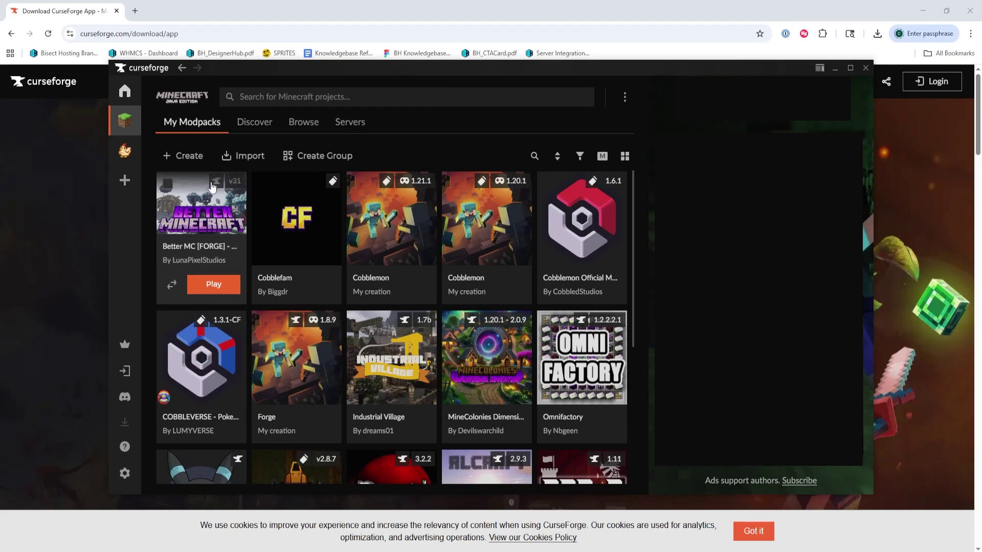
{"action": "mouse_move", "coordinate": [594, 305]}
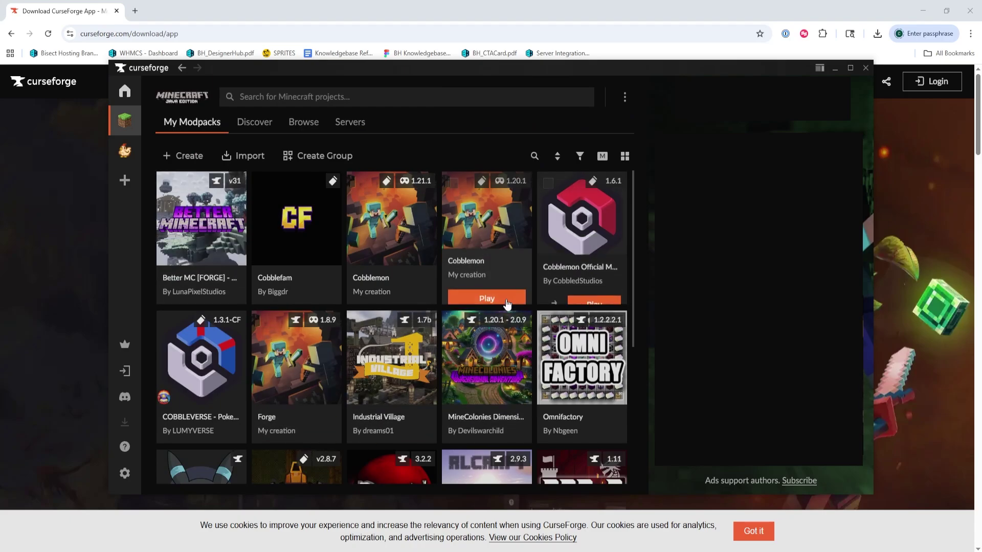
{"action": "scroll", "coordinate": [593, 388], "scroll_direction": "down", "scroll_amount": 3}
{"action": "scroll", "coordinate": [593, 403], "scroll_direction": "up", "scroll_amount": 3}
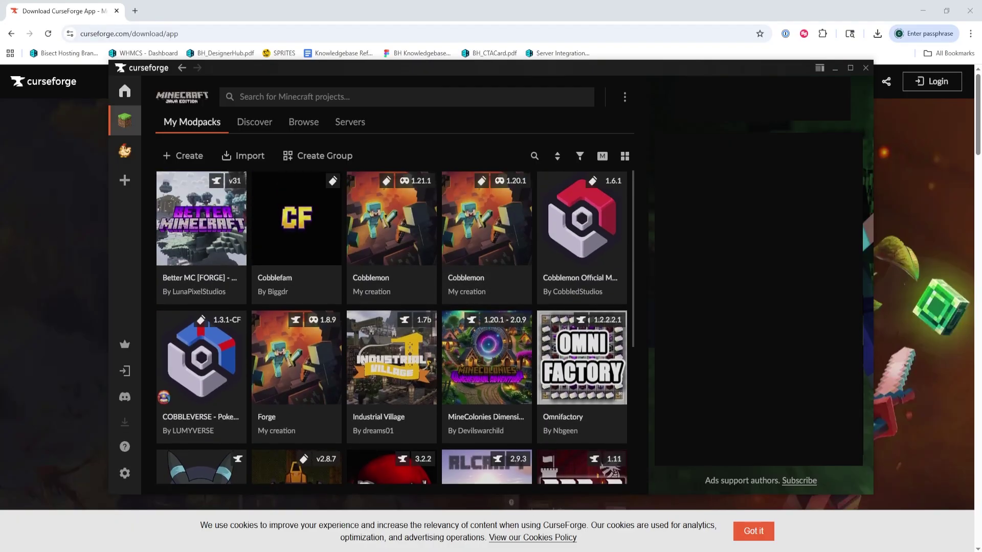
{"action": "scroll", "coordinate": [416, 340], "scroll_direction": "down", "scroll_amount": 5}
{"action": "scroll", "coordinate": [460, 327], "scroll_direction": "up", "scroll_amount": 5}
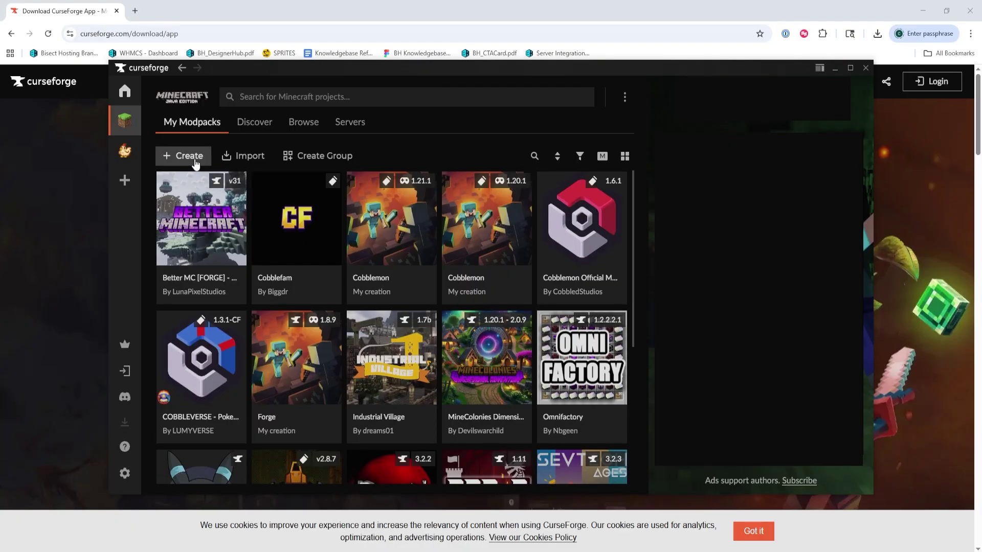
- Open the Create Profile form and cancel it, then focus the project search field
{"action": "left_click", "coordinate": [194, 158]}
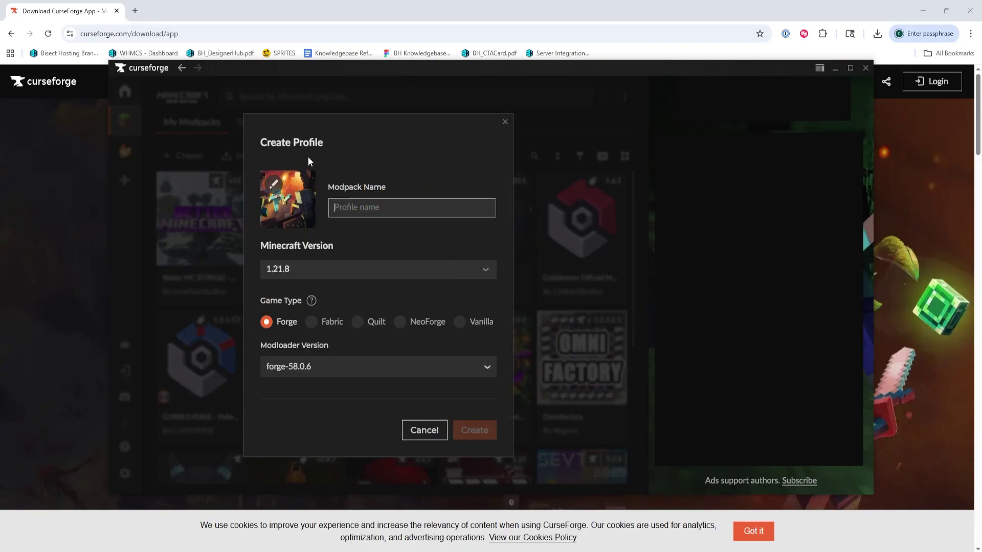
{"action": "left_click", "coordinate": [505, 121]}
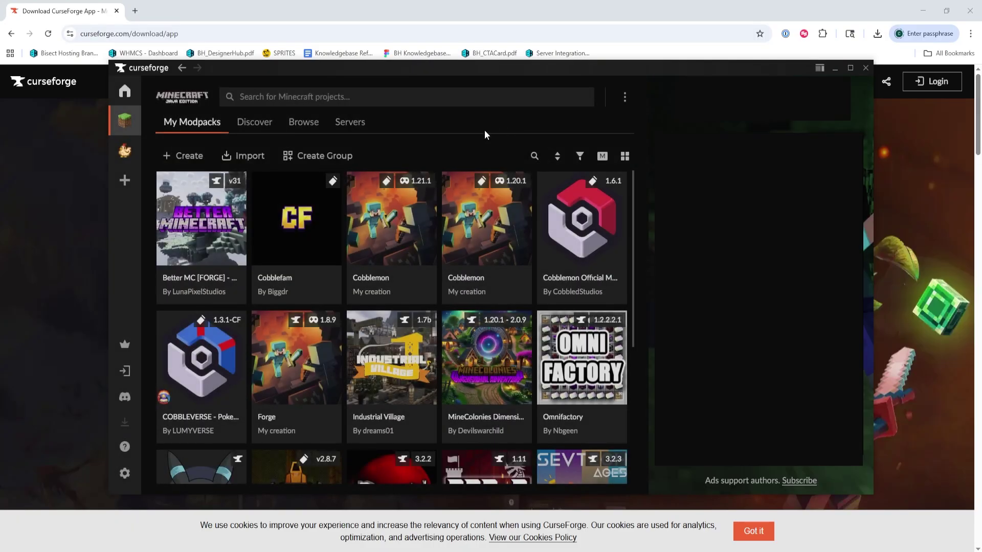
{"action": "left_click", "coordinate": [310, 99]}
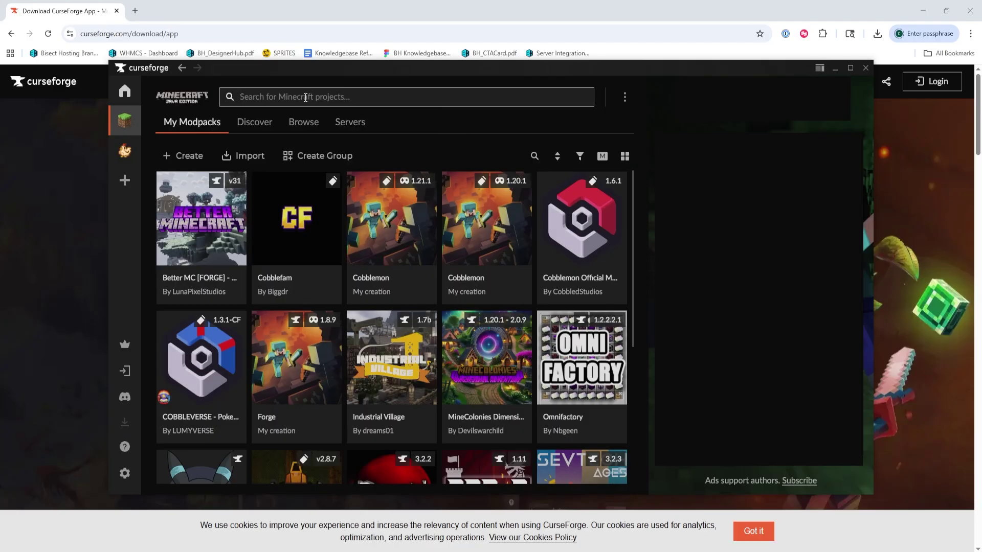
- Try a search for 'rlcraft', clear it, and scroll through the Discover page
{"action": "type", "text": "rlcraft"}
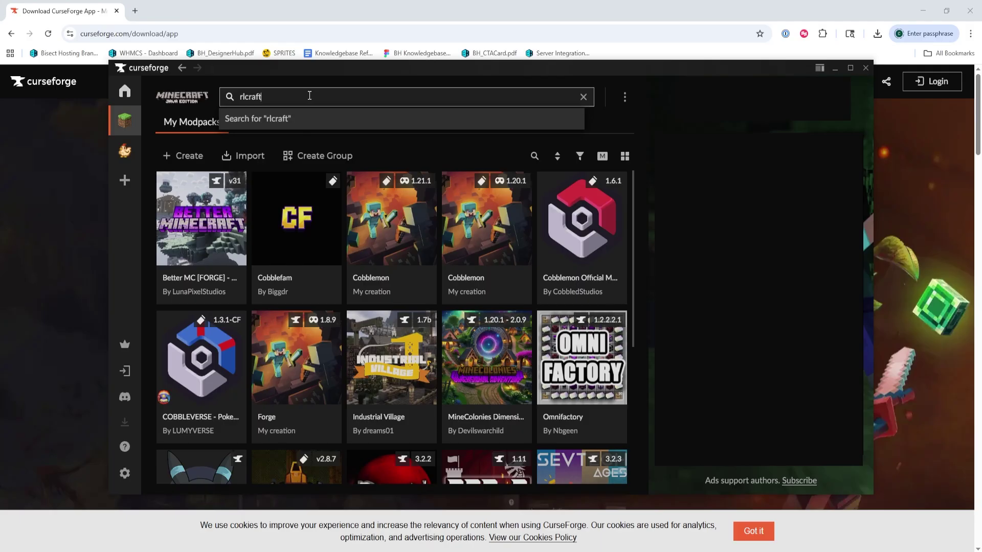
{"action": "left_click_drag", "start_coordinate": [309, 96], "coordinate": [217, 104]}
{"action": "key", "text": "BackSpace"}
{"action": "left_click", "coordinate": [253, 122]}
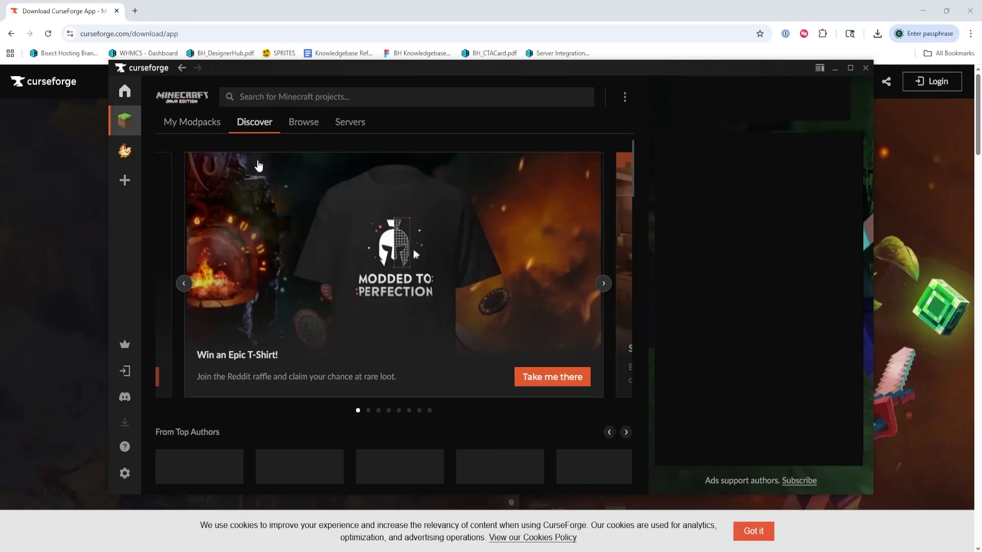
{"action": "scroll", "coordinate": [495, 373], "scroll_direction": "down", "scroll_amount": 2}
{"action": "scroll", "coordinate": [486, 350], "scroll_direction": "down", "scroll_amount": 10}
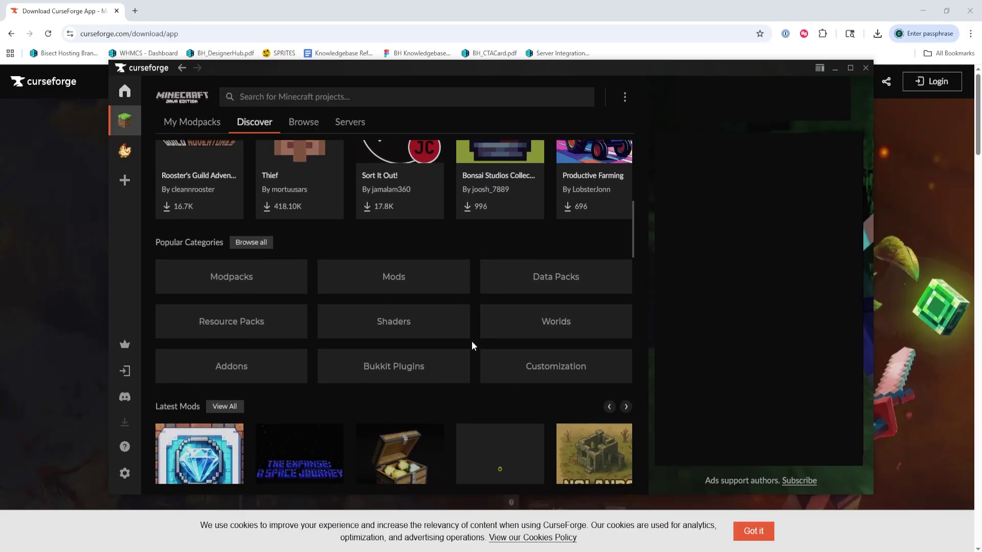
{"action": "scroll", "coordinate": [461, 348], "scroll_direction": "down", "scroll_amount": 1}
- Search for 'rlcraft' and install the RLCraft 1.12.2 modpack, Release v2.9.3
{"action": "left_click", "coordinate": [322, 92]}
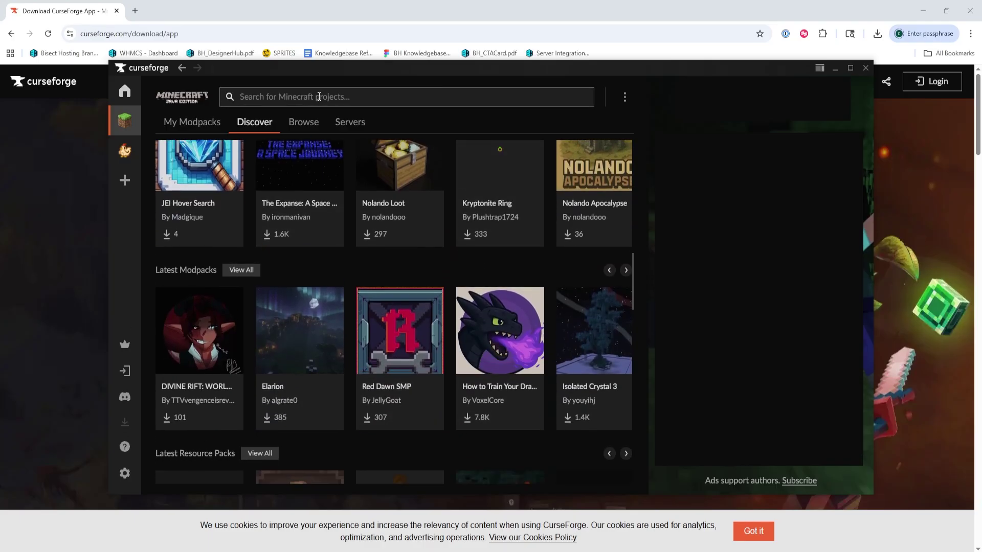
{"action": "type", "text": "rlcraft"}
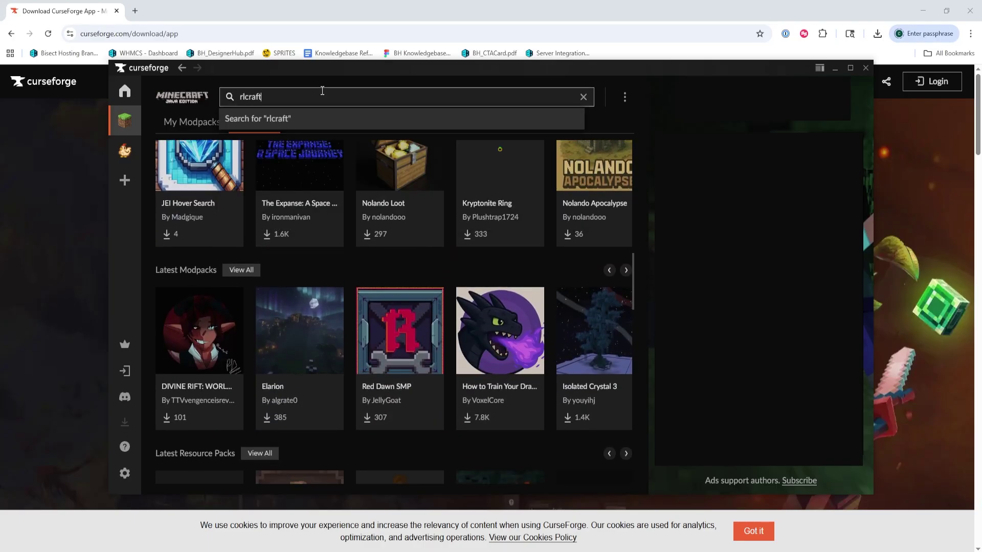
{"action": "key", "text": "Return"}
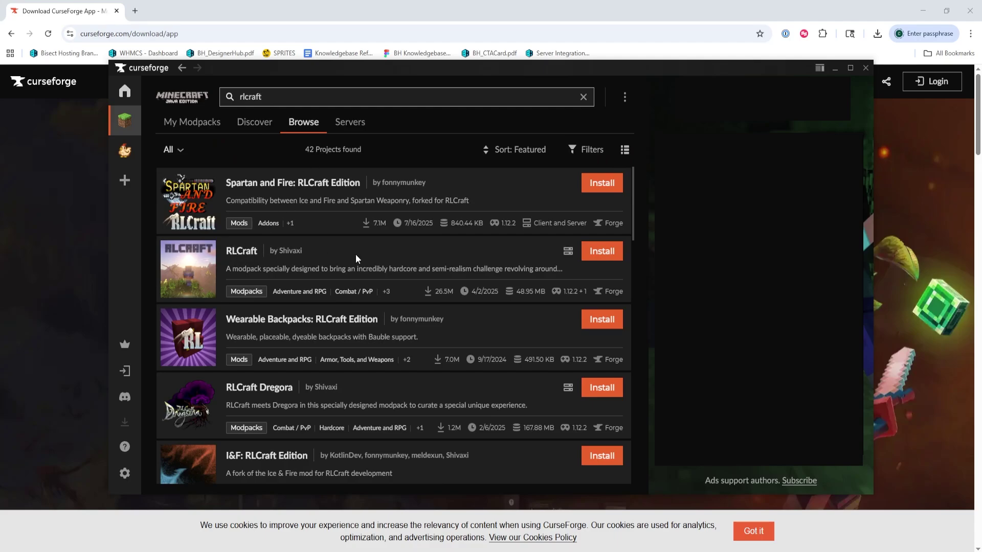
{"action": "left_click", "coordinate": [248, 254]}
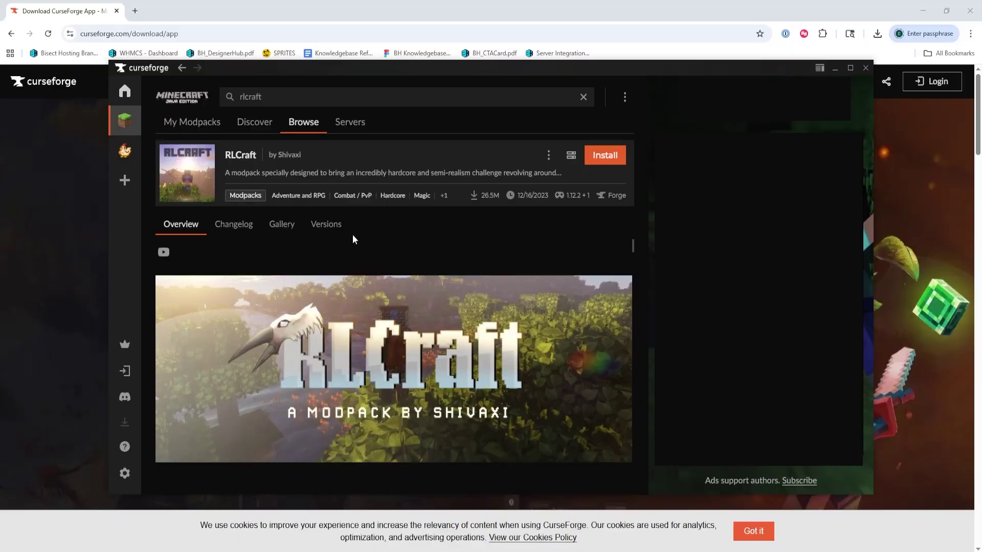
{"action": "left_click", "coordinate": [608, 162]}
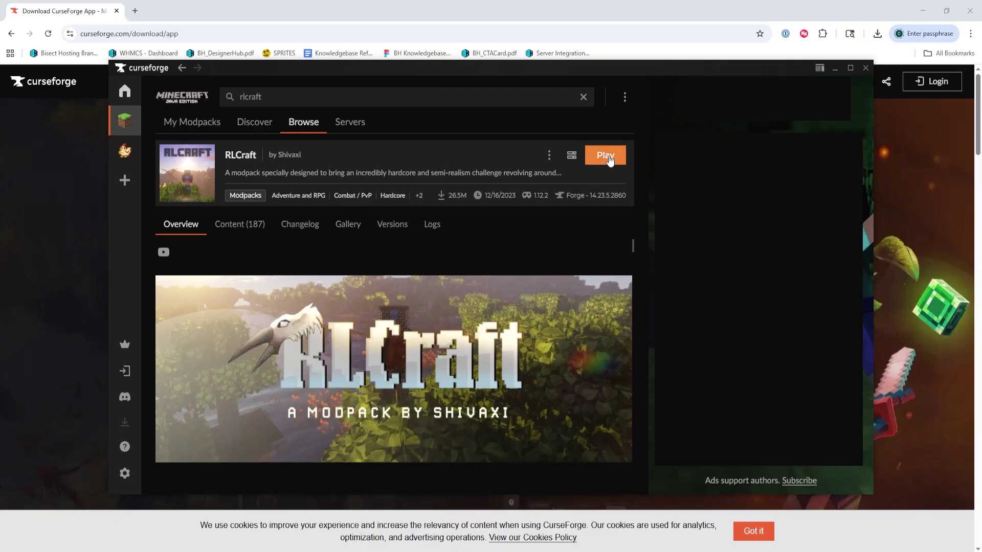
- Launch RLCraft from the My Modpacks list to bring up the Minecraft Launcher
{"action": "left_click", "coordinate": [190, 129]}
{"action": "scroll", "coordinate": [287, 297], "scroll_direction": "down", "scroll_amount": 3}
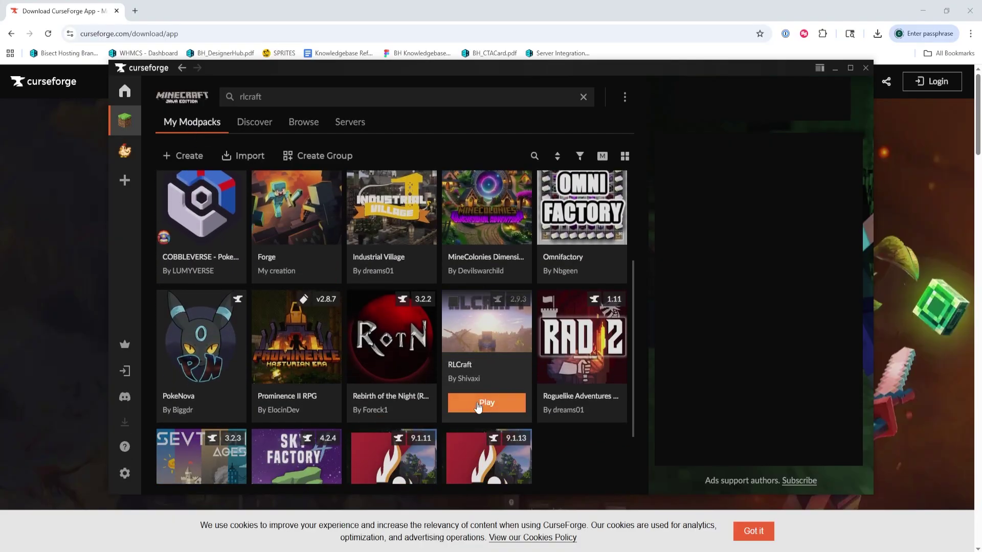
{"action": "left_click", "coordinate": [478, 404]}
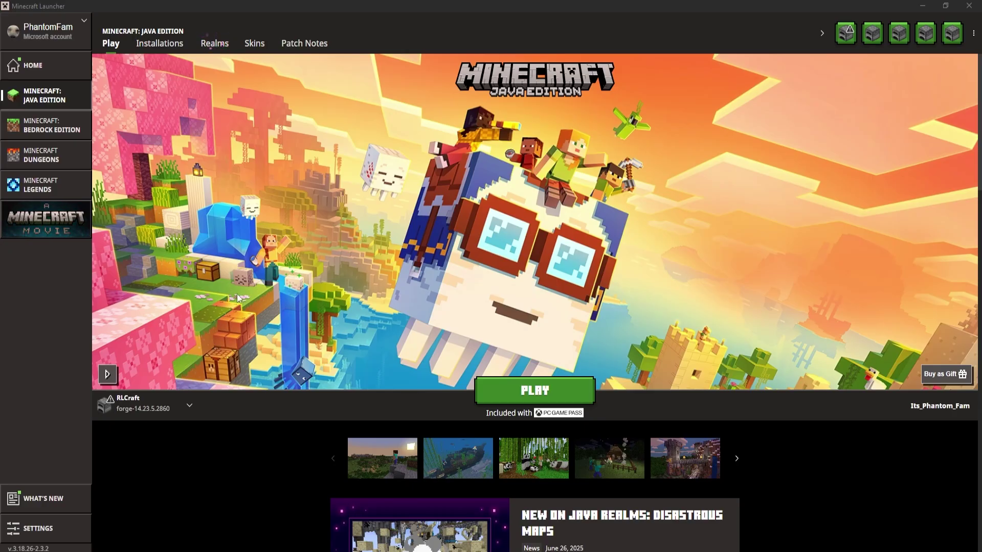
- Start the RLCraft forge-14.23.5.2860 profile from the Minecraft Launcher
{"action": "left_click", "coordinate": [575, 402]}
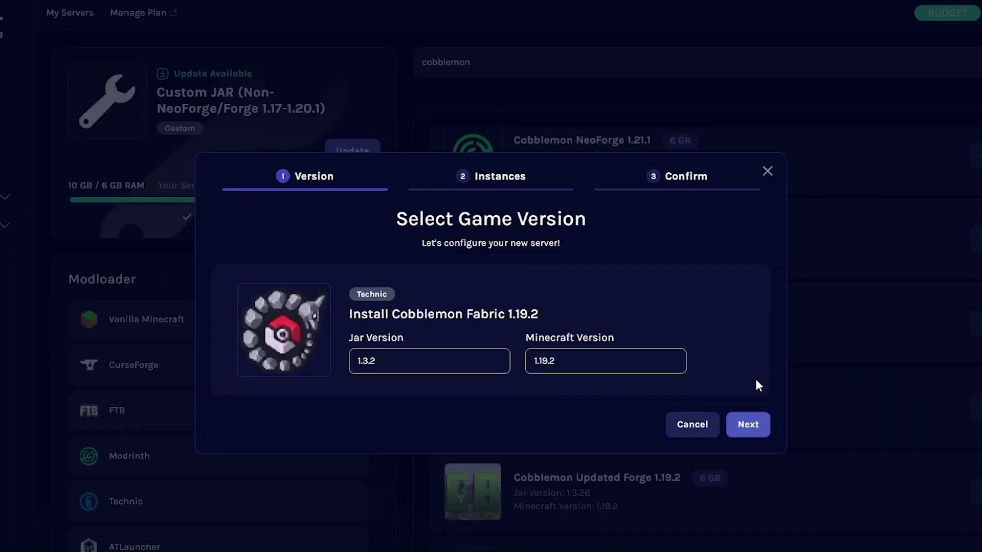
- Advance the modpack setup, then order the 8 GB Minecraft Java plan at $39.92 monthly
{"action": "left_click", "coordinate": [748, 429]}
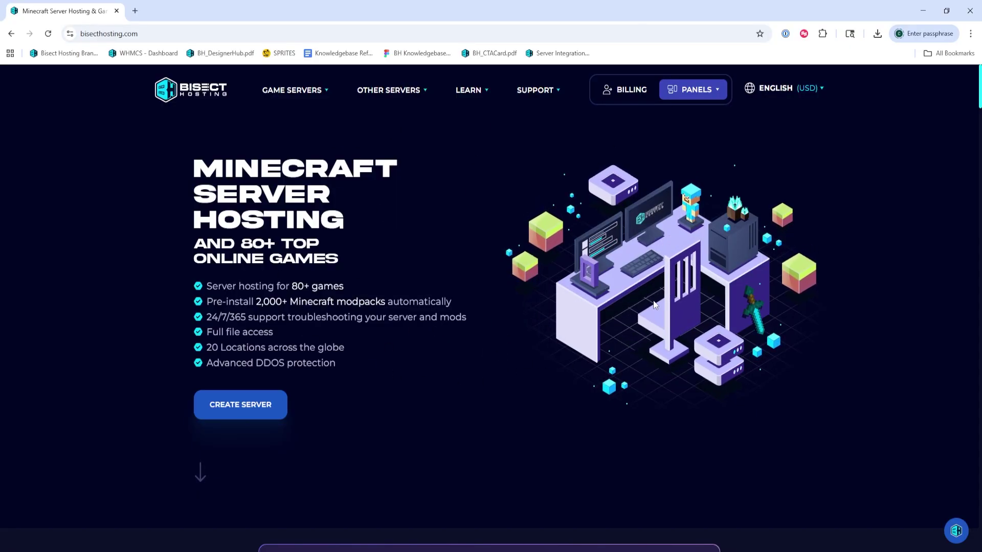
{"action": "left_click", "coordinate": [256, 411]}
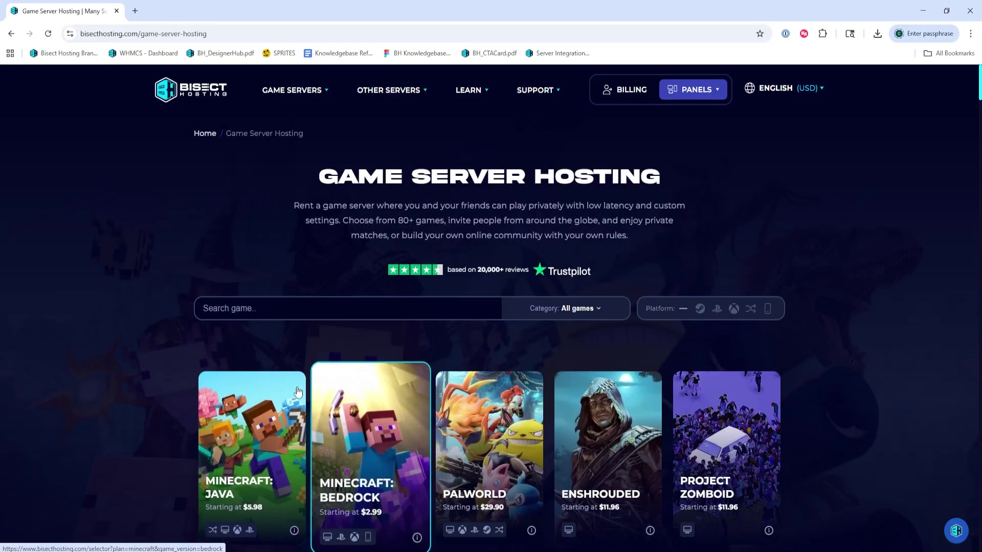
{"action": "left_click", "coordinate": [265, 391]}
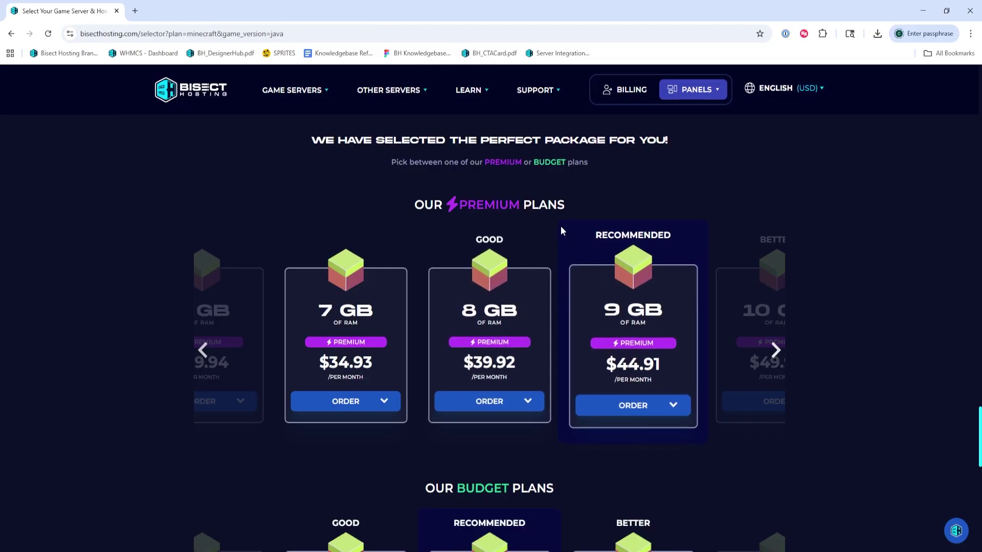
{"action": "left_click", "coordinate": [486, 403]}
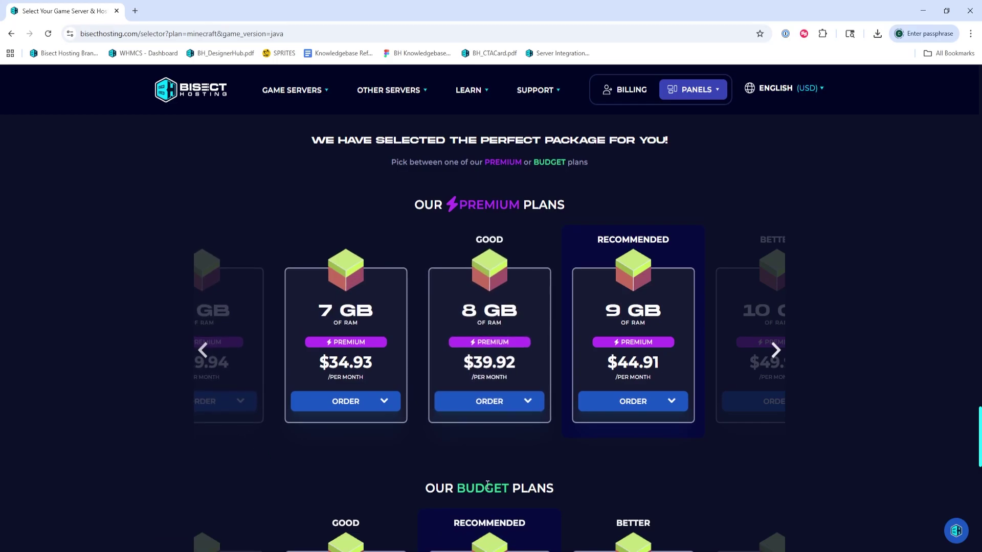
{"action": "left_click", "coordinate": [489, 405]}
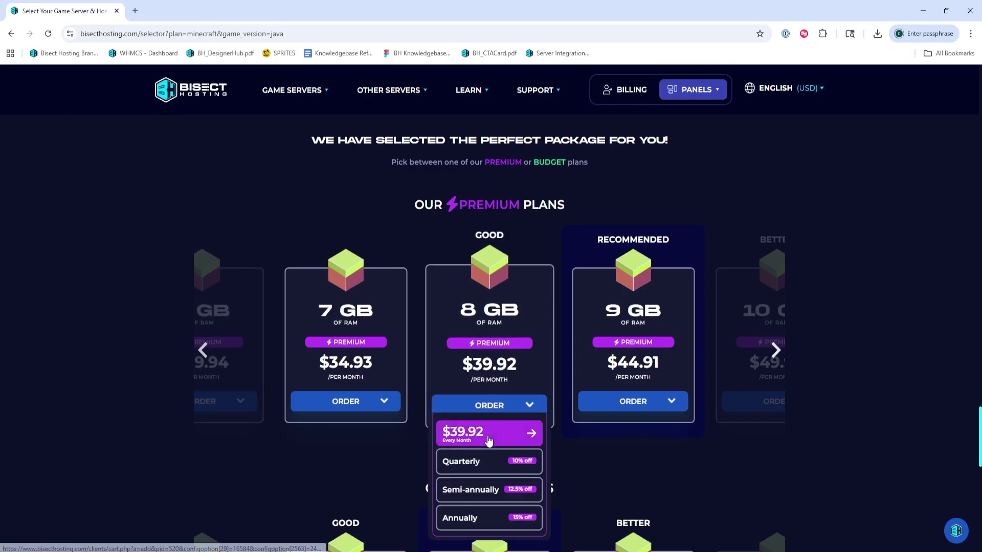
{"action": "left_click", "coordinate": [481, 433]}
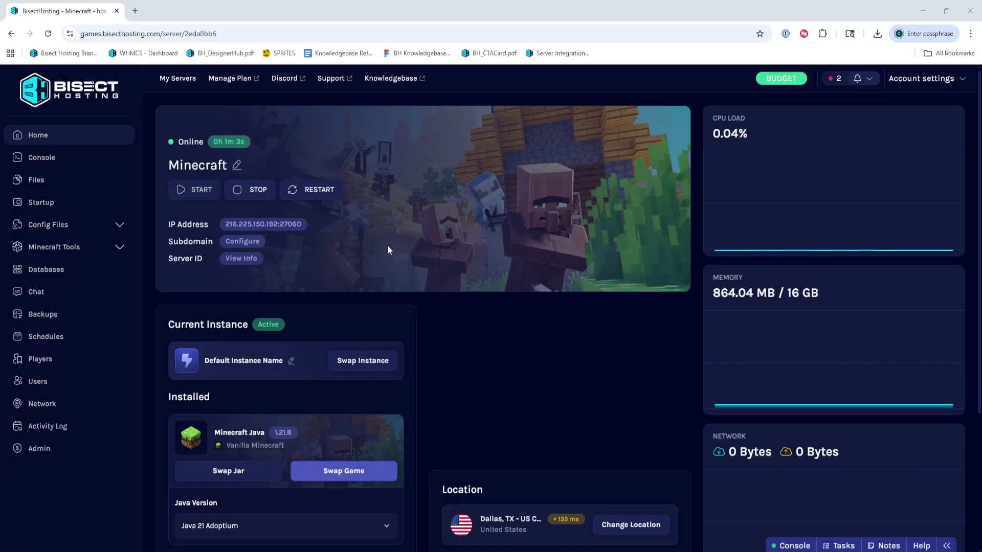
- Stop the server, search Minecraft Jar for 'rlcraft' and open its install wizard
{"action": "left_click", "coordinate": [257, 191]}
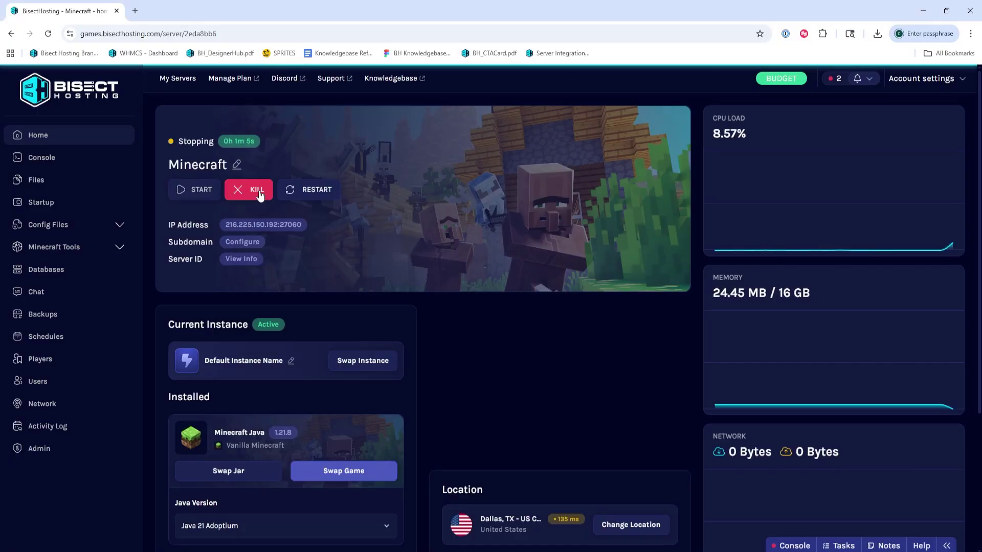
{"action": "left_click", "coordinate": [81, 248]}
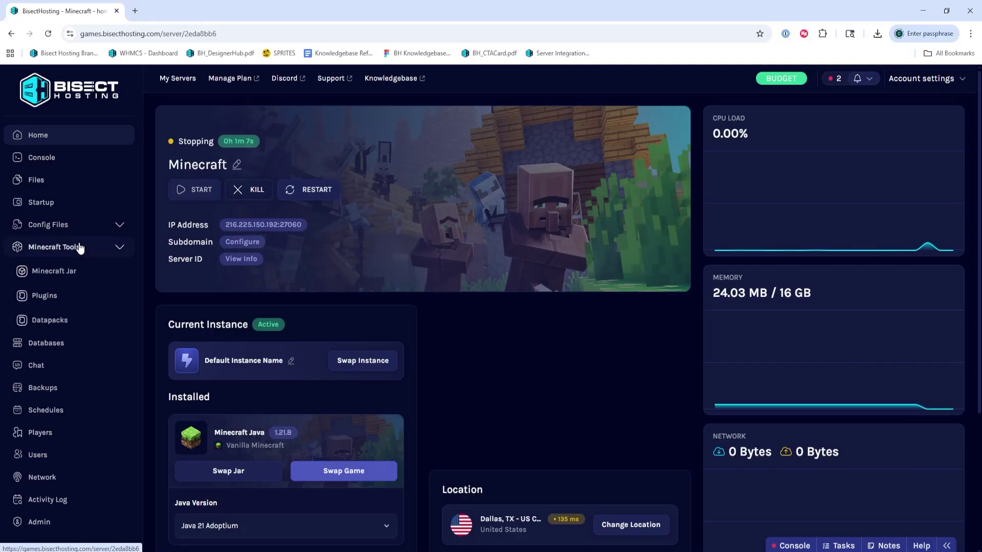
{"action": "left_click", "coordinate": [58, 276]}
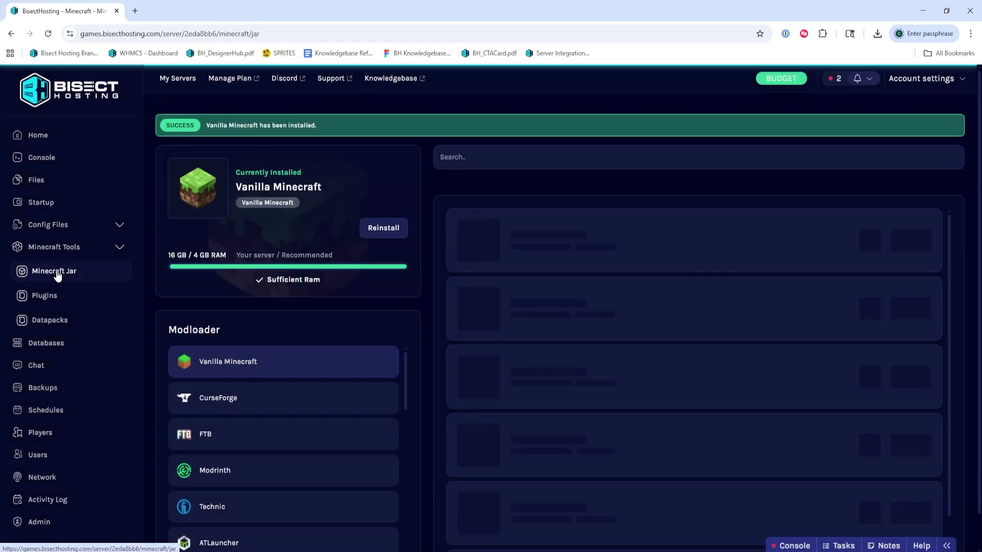
{"action": "left_click", "coordinate": [569, 159]}
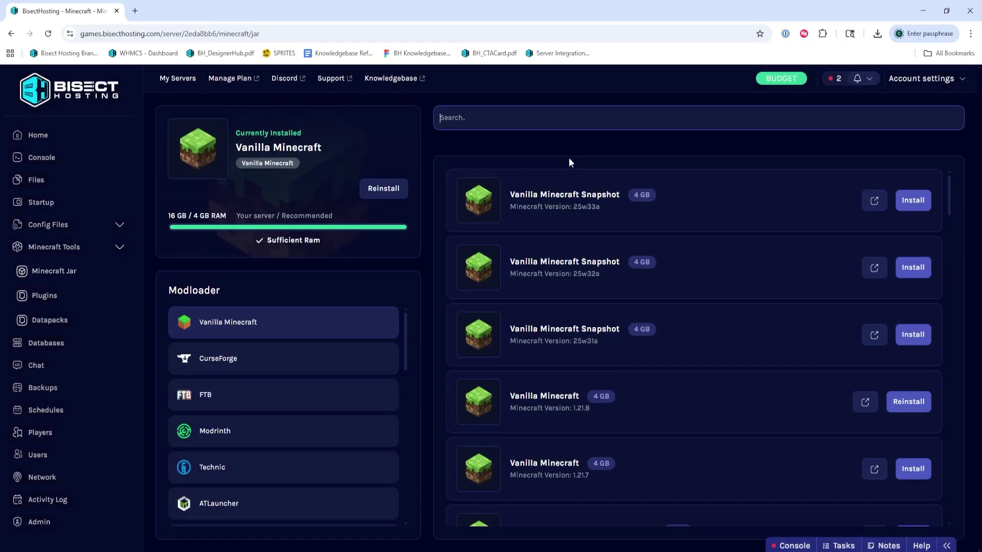
{"action": "type", "text": "rlcraft"}
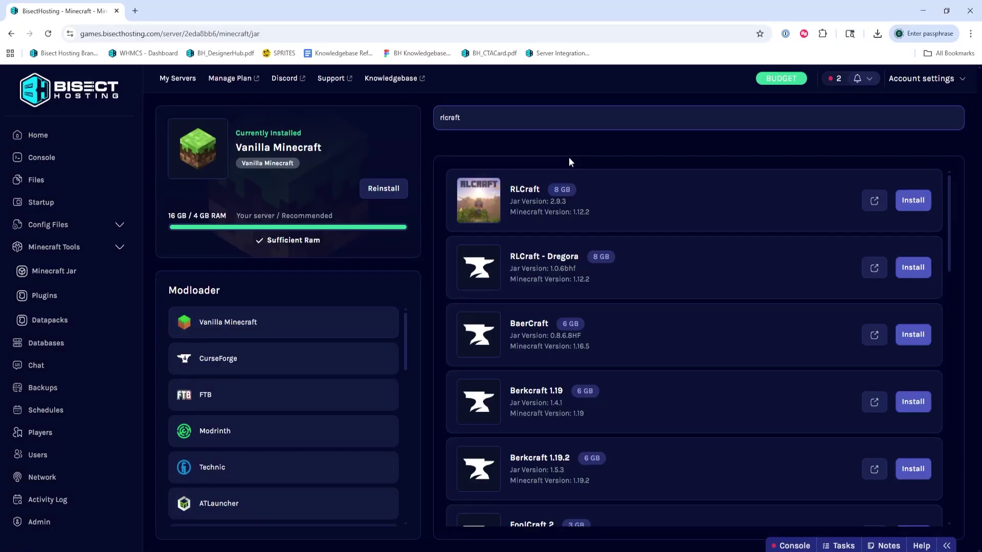
{"action": "left_click", "coordinate": [913, 200]}
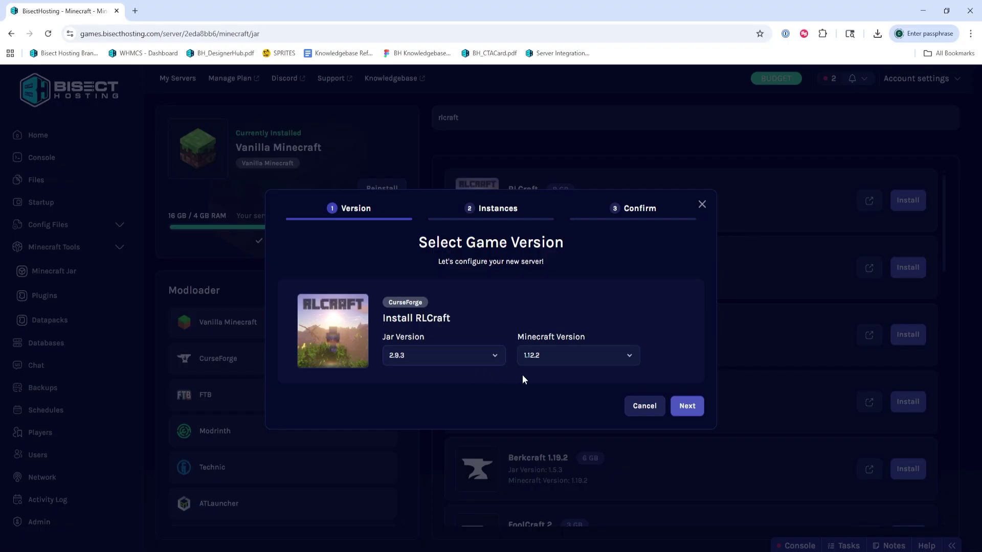
- Install RLCraft 2.9.3 with the existing server files deleted, then start the server
{"action": "left_click", "coordinate": [687, 406]}
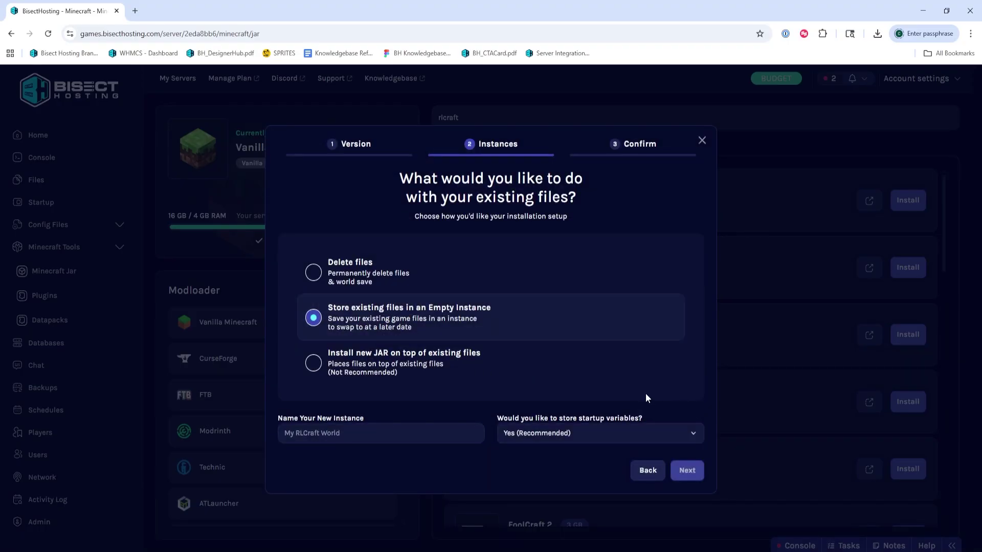
{"action": "left_click", "coordinate": [317, 271]}
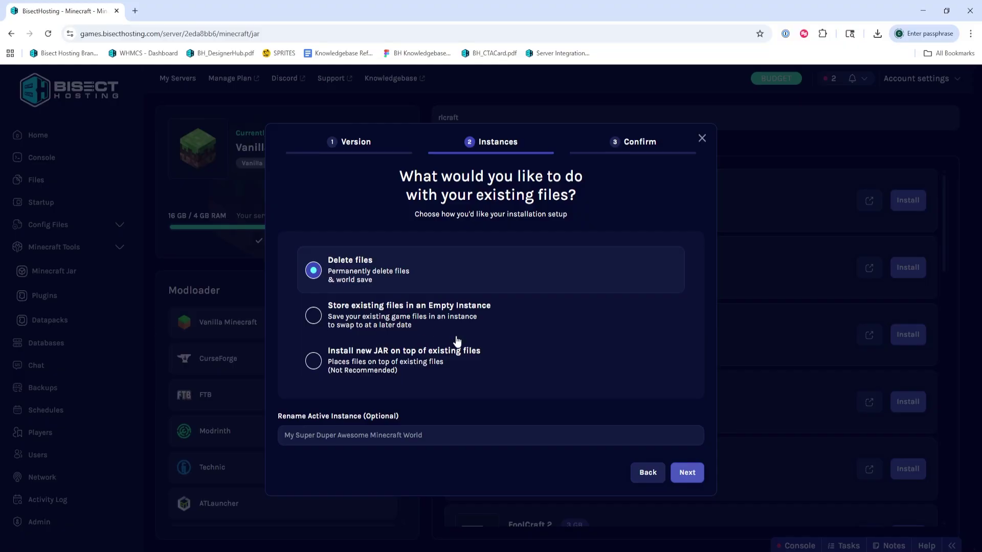
{"action": "left_click", "coordinate": [701, 473]}
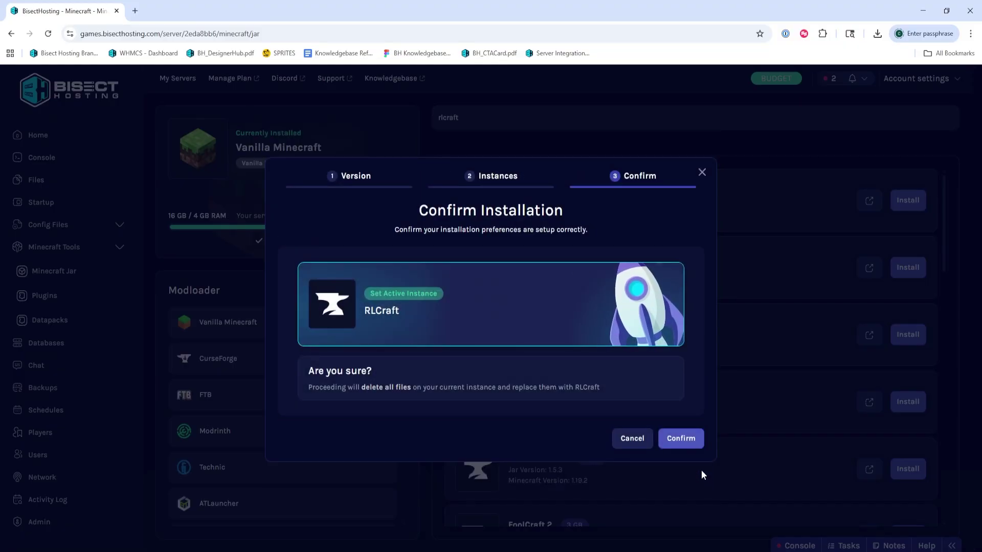
{"action": "left_click", "coordinate": [670, 439]}
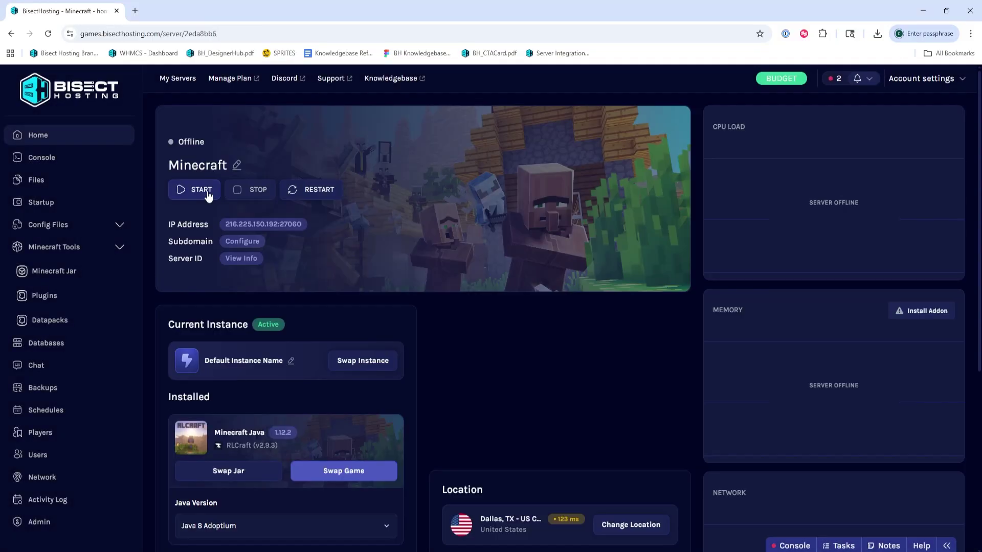
{"action": "left_click", "coordinate": [207, 192]}
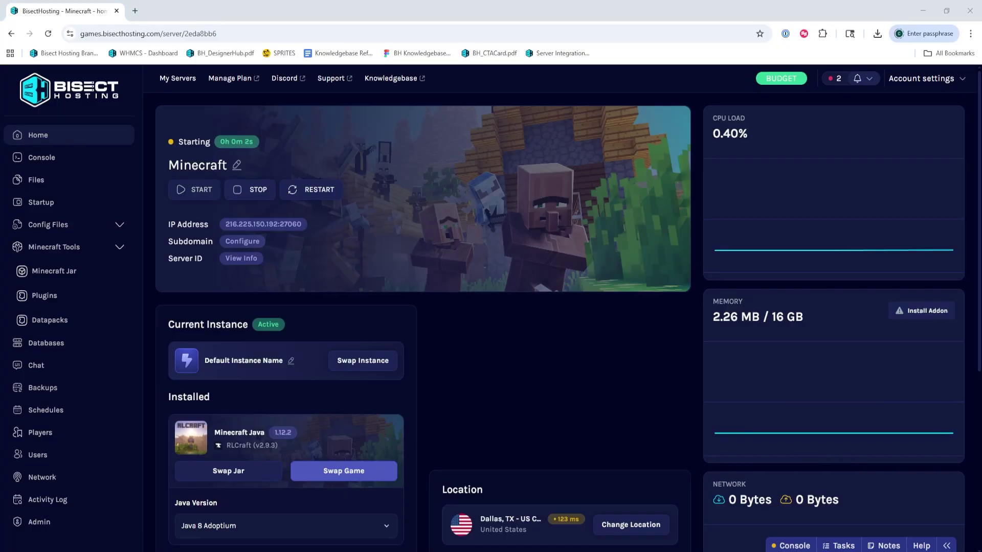
- Launch RLCraft from CurseForge and join 216.225.150.192:27060 through Multiplayer's Direct Connect using the copied IP
{"action": "key", "text": "alt+Tab"}
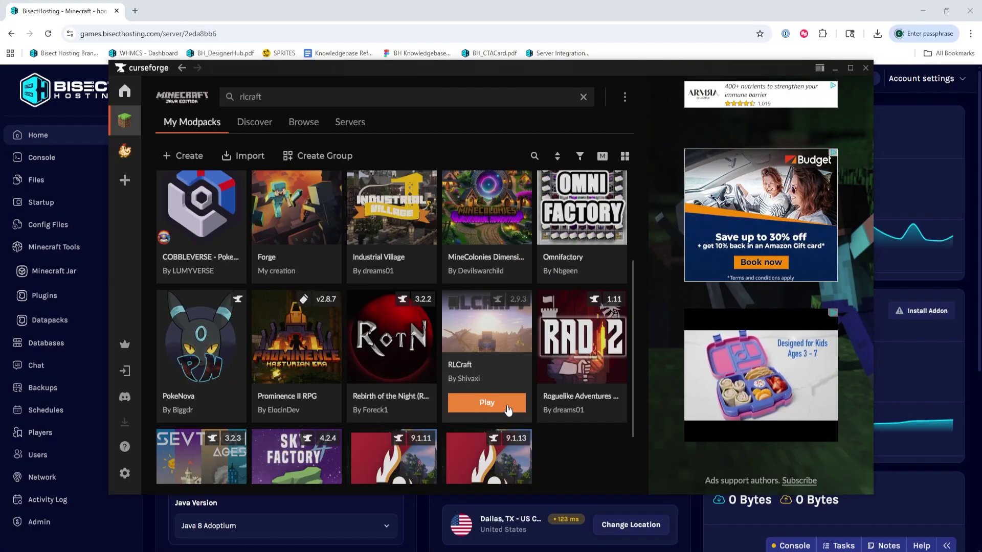
{"action": "left_click", "coordinate": [508, 404]}
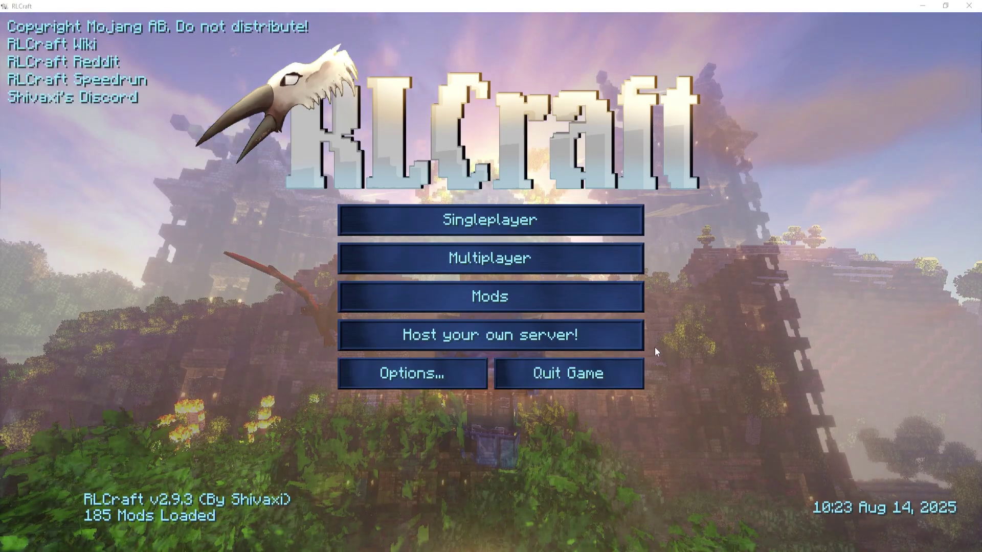
{"action": "left_click", "coordinate": [511, 259]}
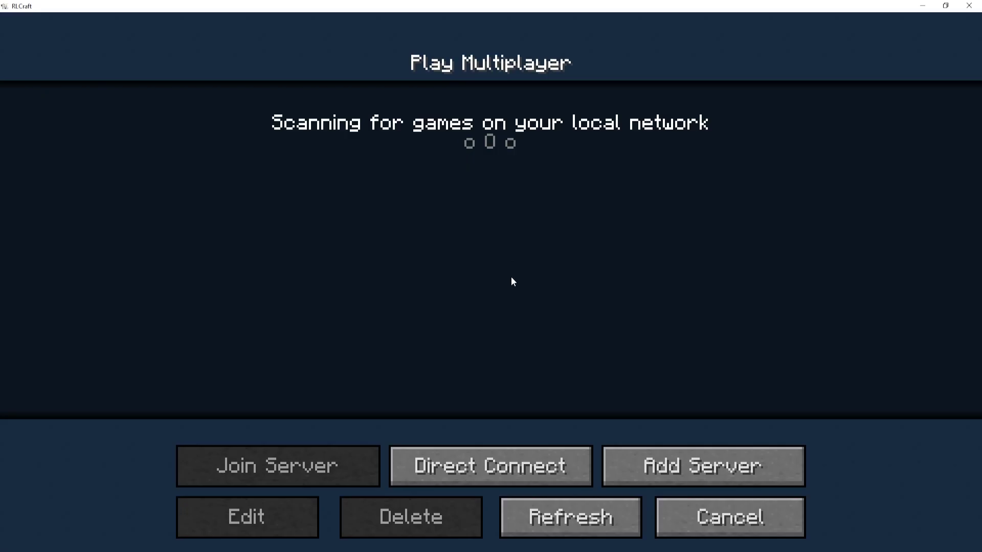
{"action": "left_click", "coordinate": [514, 462]}
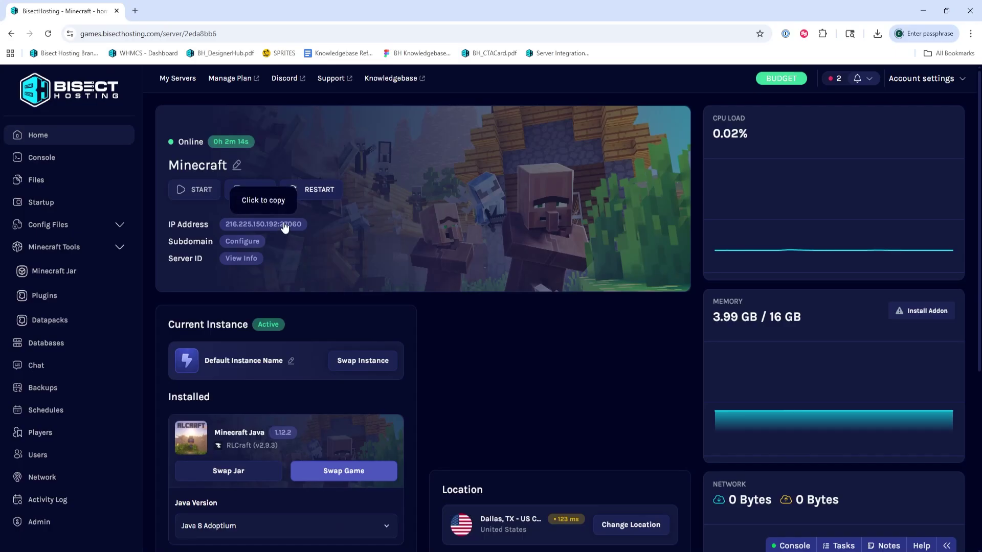
{"action": "left_click", "coordinate": [285, 226]}
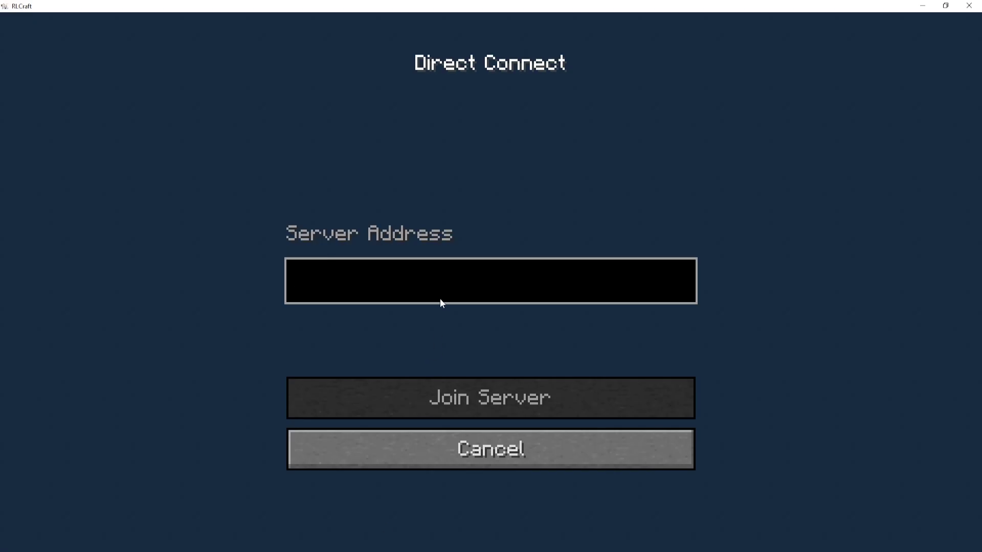
{"action": "key", "text": "ctrl+v"}
{"action": "left_click", "coordinate": [458, 392]}
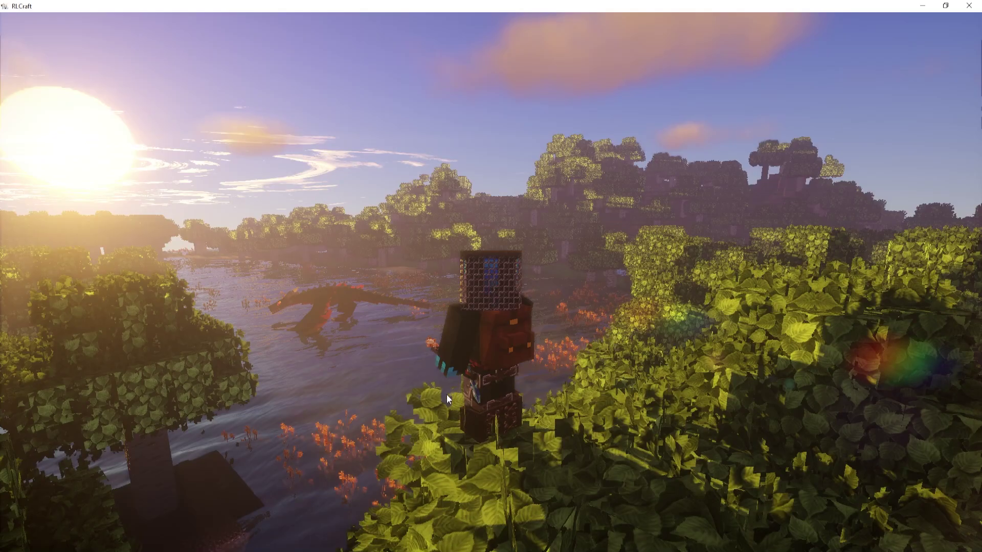